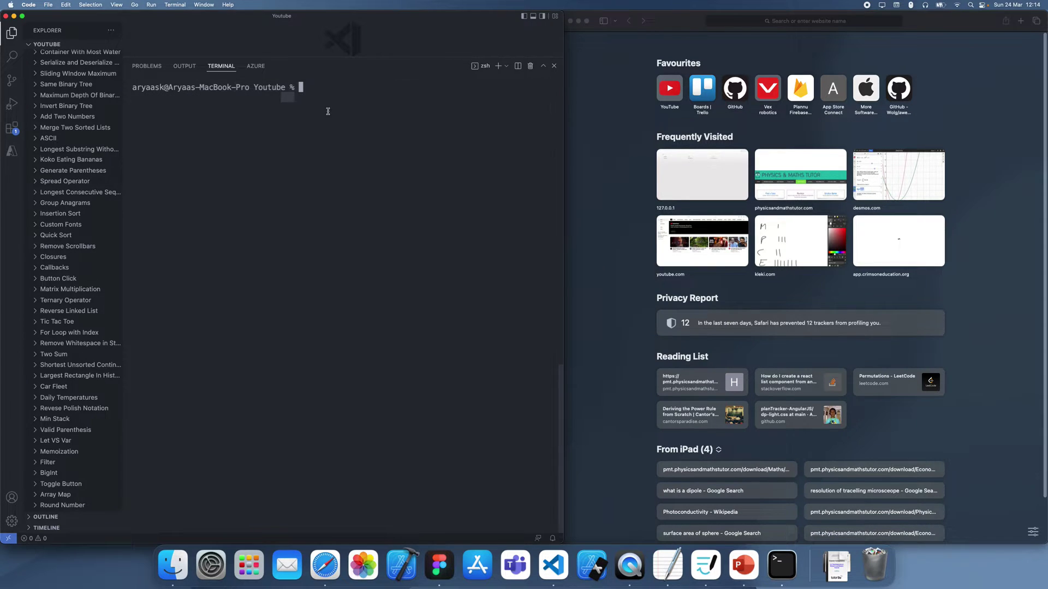
Select terminal text and switch focus between Safari and the VS Code terminal
{"action": "mouse_move", "coordinate": [303, 87]}
{"action": "left_mouse_down"}
{"action": "mouse_move", "coordinate": [390, 169]}
{"action": "mouse_move", "coordinate": [368, 178]}
{"action": "left_mouse_up"}
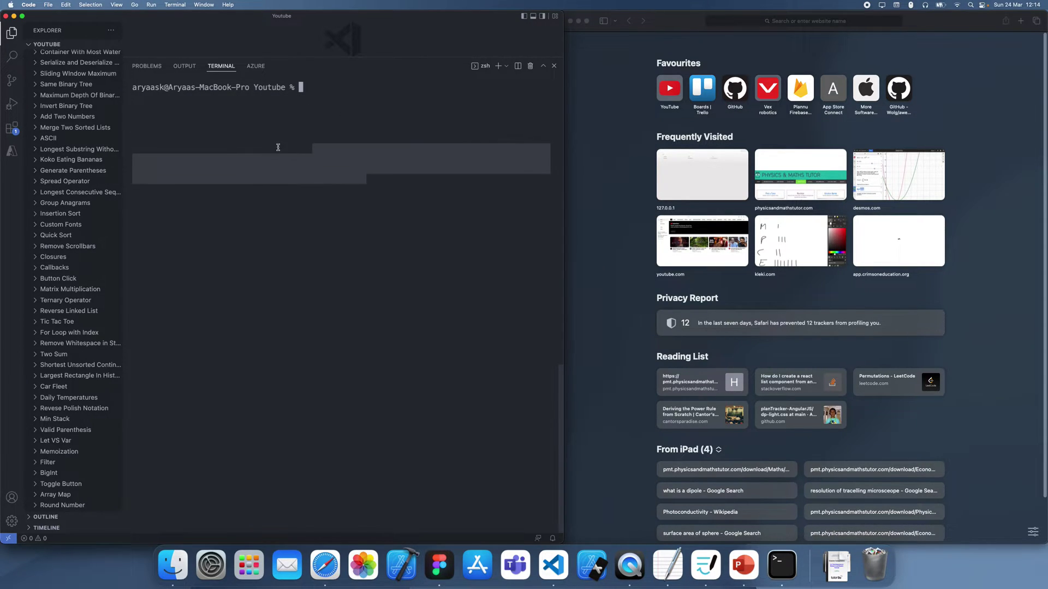
{"action": "left_click", "coordinate": [818, 17]}
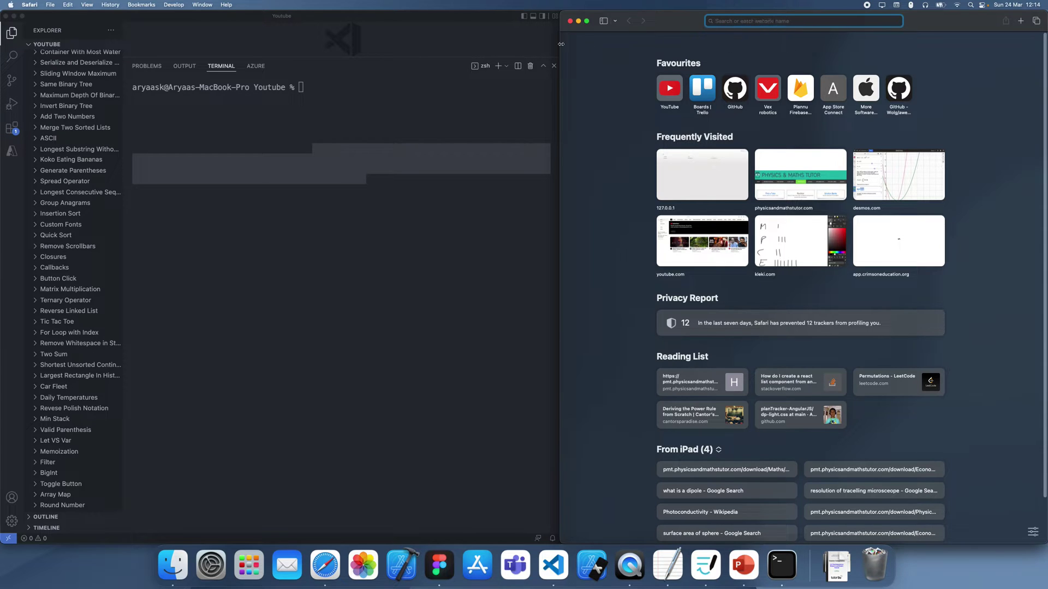
{"action": "left_click", "coordinate": [322, 181]}
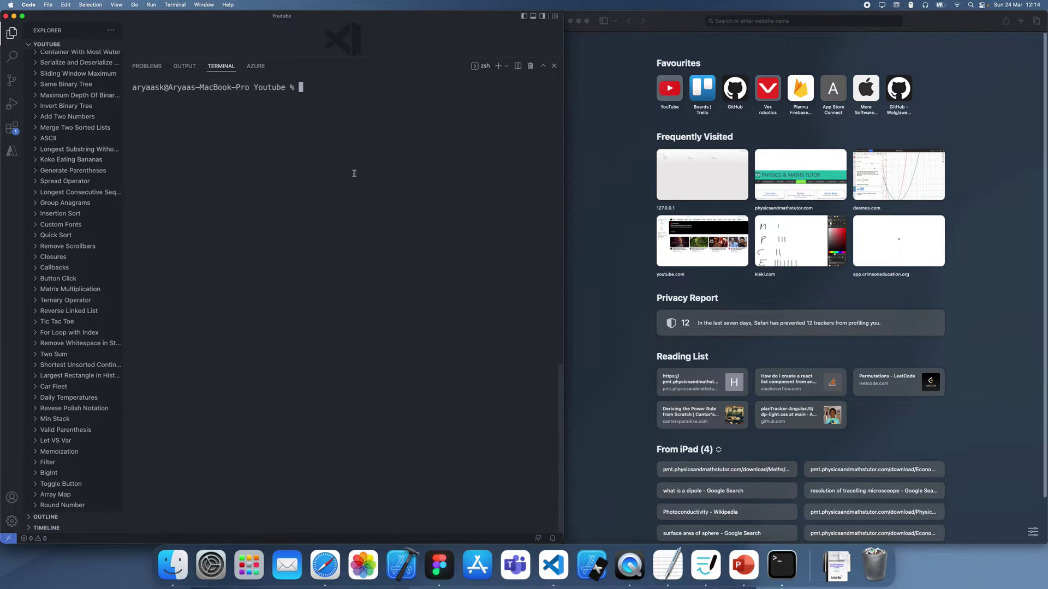
{"action": "left_click_drag", "start_coordinate": [268, 135], "coordinate": [399, 213]}
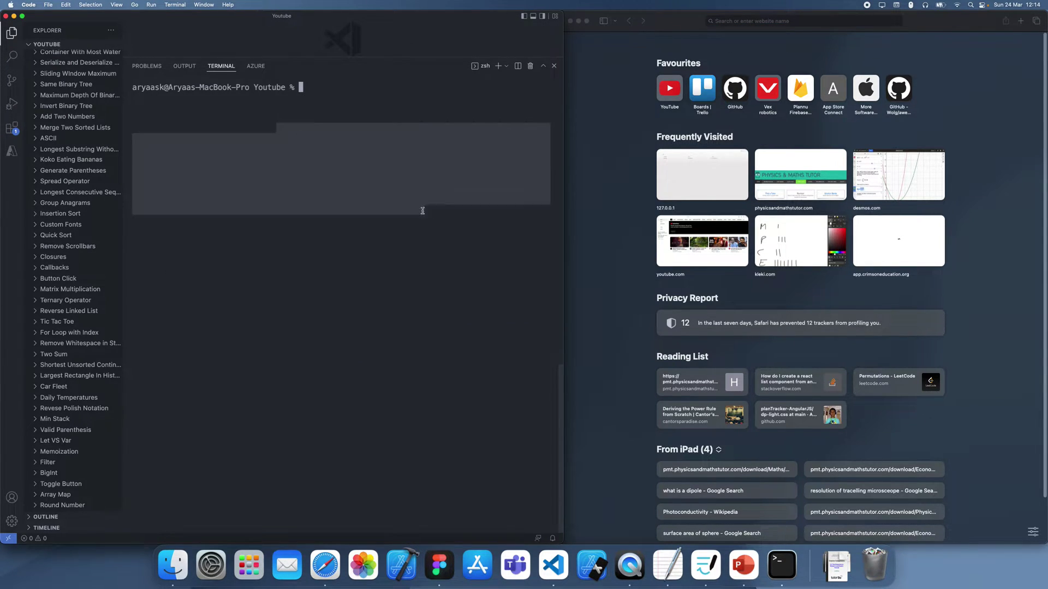
{"action": "left_click", "coordinate": [352, 217]}
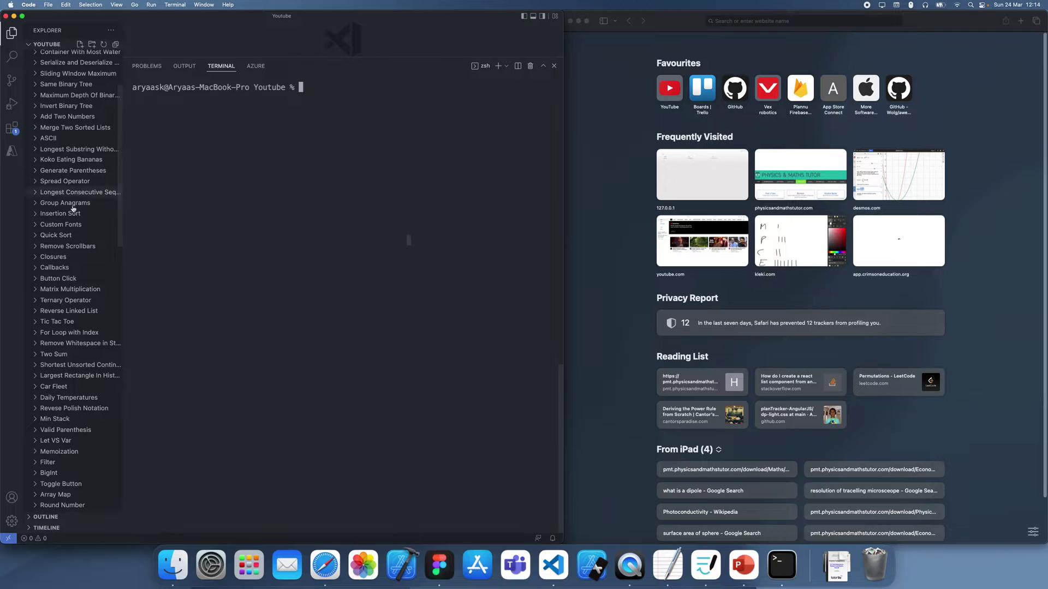
{"action": "scroll", "coordinate": [67, 205], "scroll_direction": "up", "scroll_amount": 5}
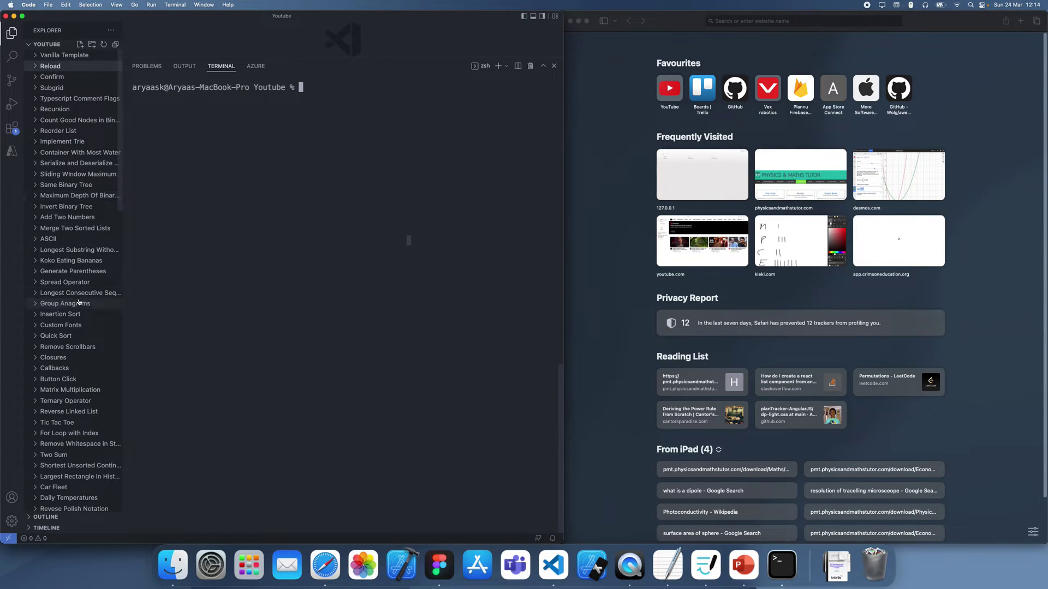
Expand Tic Tac Toe in Explorer and cd into the Tic Tac Toe folder using Tab completion
{"action": "left_click", "coordinate": [54, 422]}
{"action": "scroll", "coordinate": [71, 352], "scroll_direction": "down", "scroll_amount": 5}
{"action": "left_click", "coordinate": [327, 299]}
{"action": "type", "text": "cd TicTacToe"}
{"action": "key", "text": "Return"}
{"action": "type", "text": "cd Ti"}
{"action": "key", "text": "Tab"}
{"action": "key", "text": "Return"}
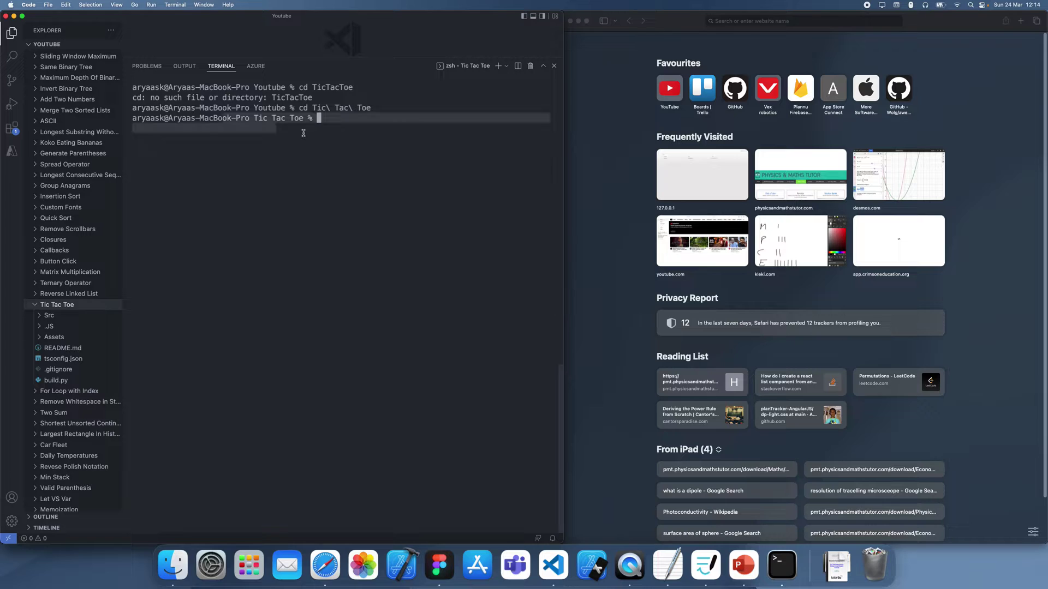
{"action": "type", "text": "clear"}
Clear the terminal and run live-server from the Tic Tac Toe folder
{"action": "key", "text": "Return"}
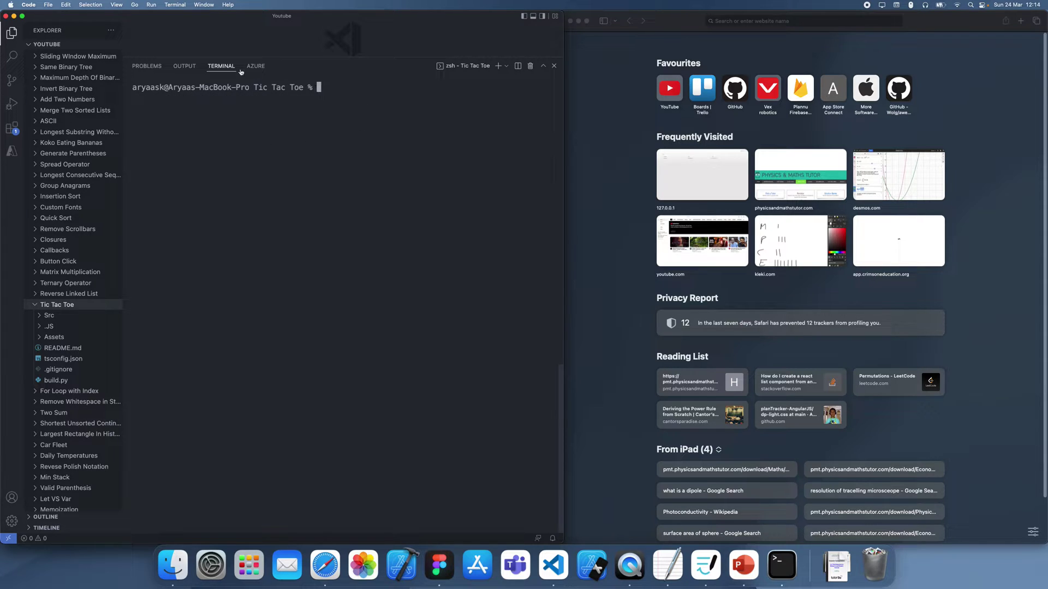
{"action": "type", "text": "li"}
{"action": "type", "text": "ve-server"}
{"action": "key", "text": "BackSpace"}
{"action": "key", "text": "Return"}
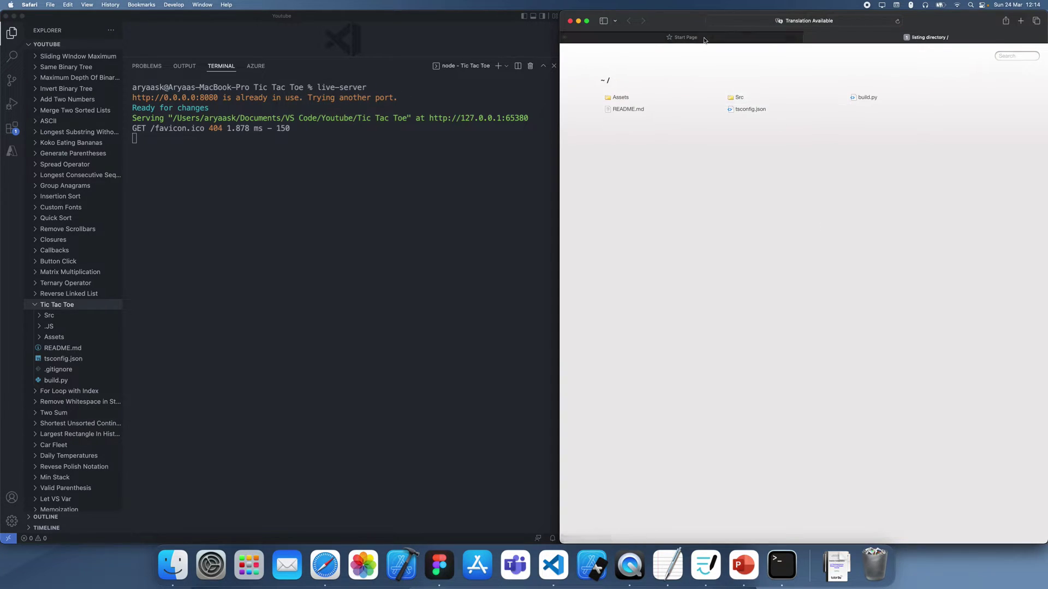
{"action": "left_click", "coordinate": [337, 130]}
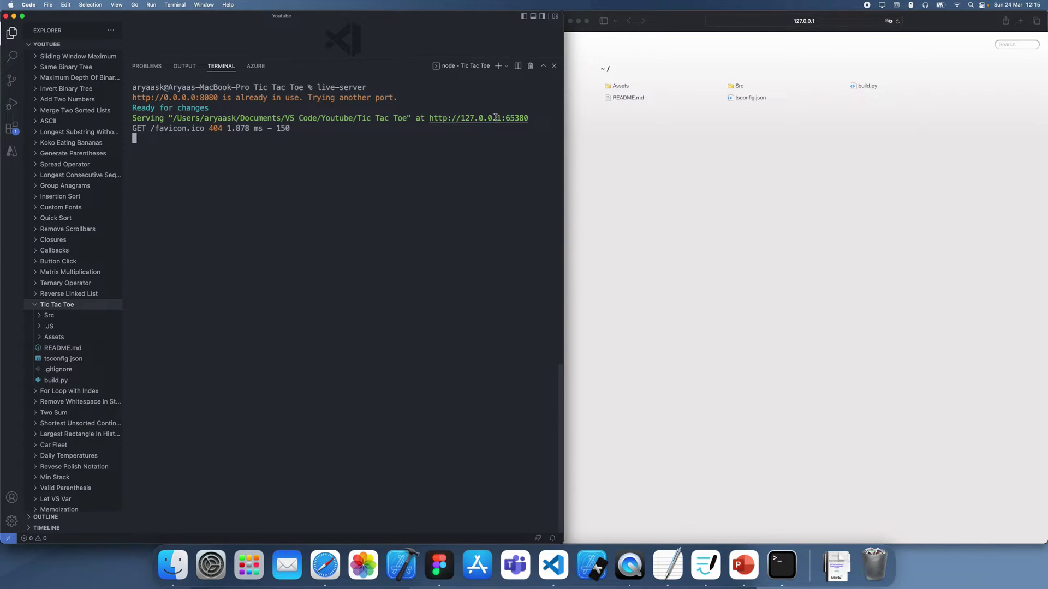
{"action": "left_click_drag", "start_coordinate": [506, 118], "coordinate": [531, 117]}
{"action": "key", "text": "super+c"}
{"action": "key", "text": "super+space"}
{"action": "key", "text": "super+v"}
{"action": "key", "text": "BackSpace"}
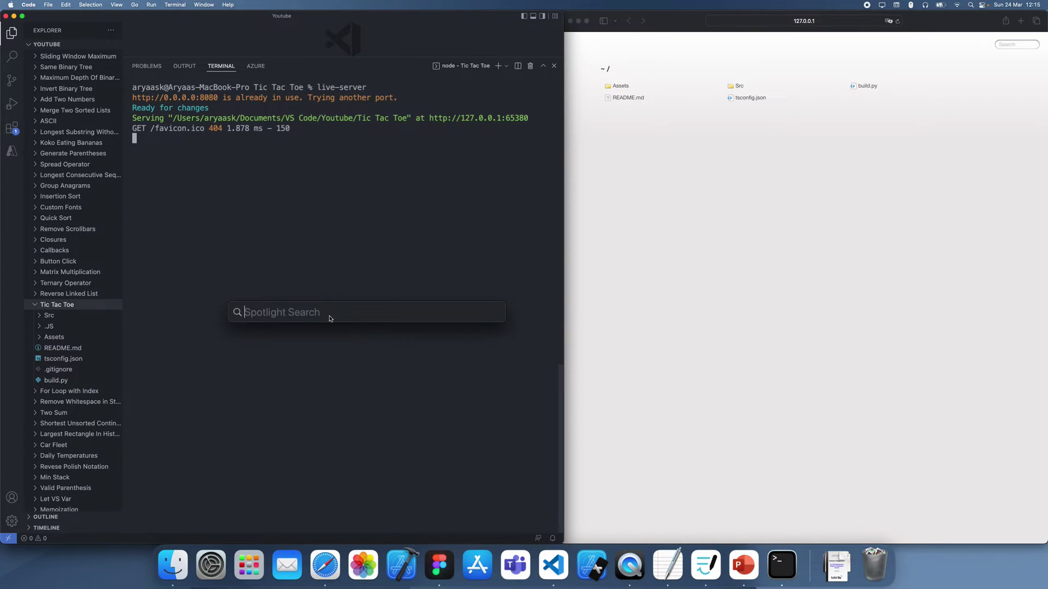
{"action": "type", "text": "65380 short code"}
{"action": "key", "text": "BackSpace"}
{"action": "key", "text": "BackSpace"}
{"action": "key", "text": "BackSpace"}
{"action": "key", "text": "BackSpace"}
{"action": "key", "text": "BackSpace"}
{"action": "key", "text": "BackSpace"}
{"action": "key", "text": "Escape"}
{"action": "key", "text": "Escape"}
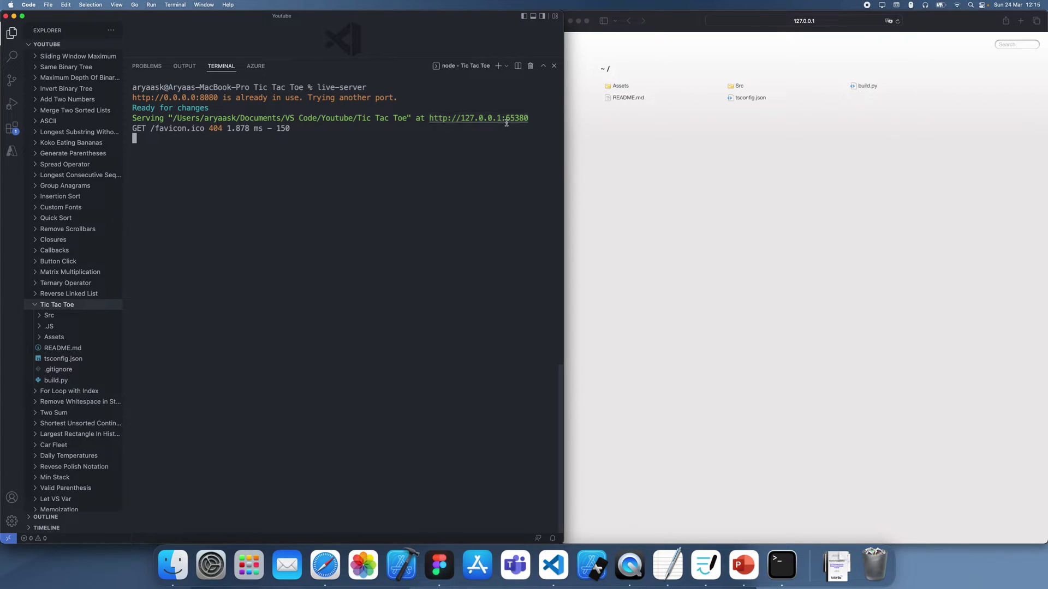
{"action": "left_click_drag", "start_coordinate": [505, 118], "coordinate": [531, 118]}
{"action": "left_click", "coordinate": [836, 41]}
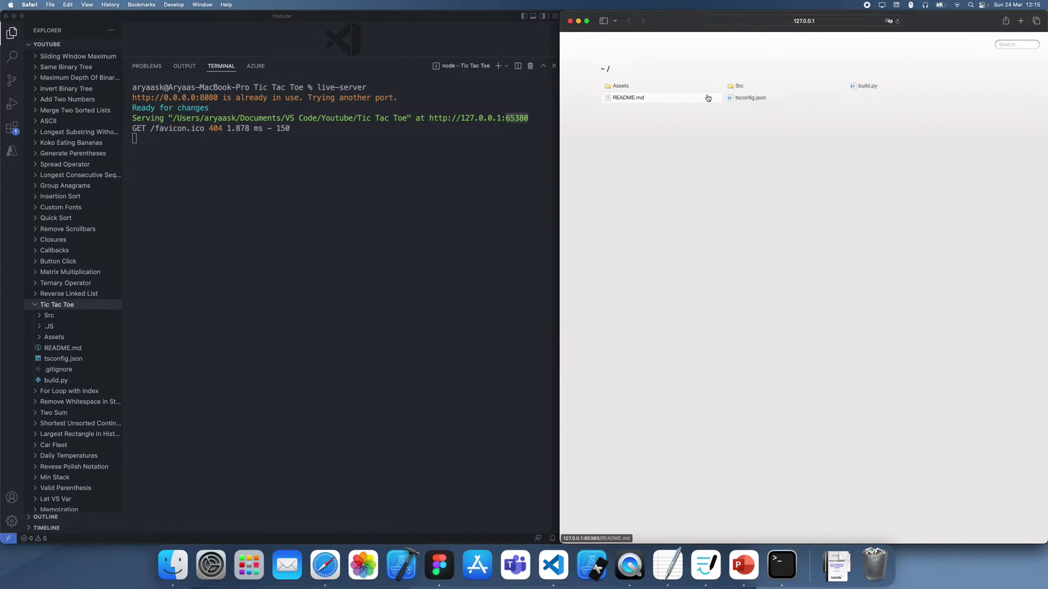
{"action": "left_click", "coordinate": [489, 79]}
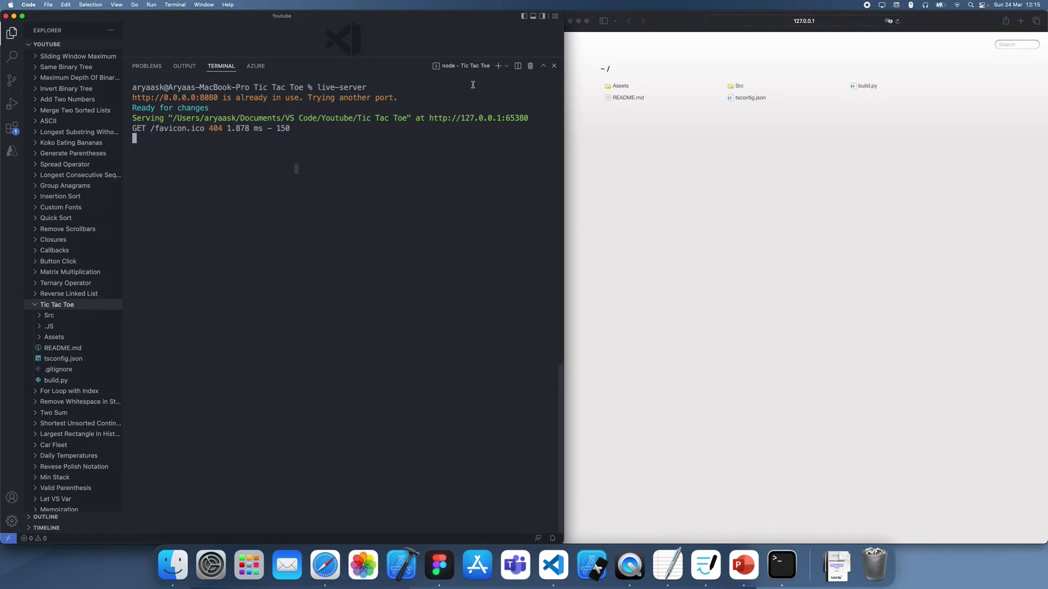
Open a second terminal and enter 'ipconfig getifaddr en0', correcting typos
{"action": "left_click", "coordinate": [498, 65]}
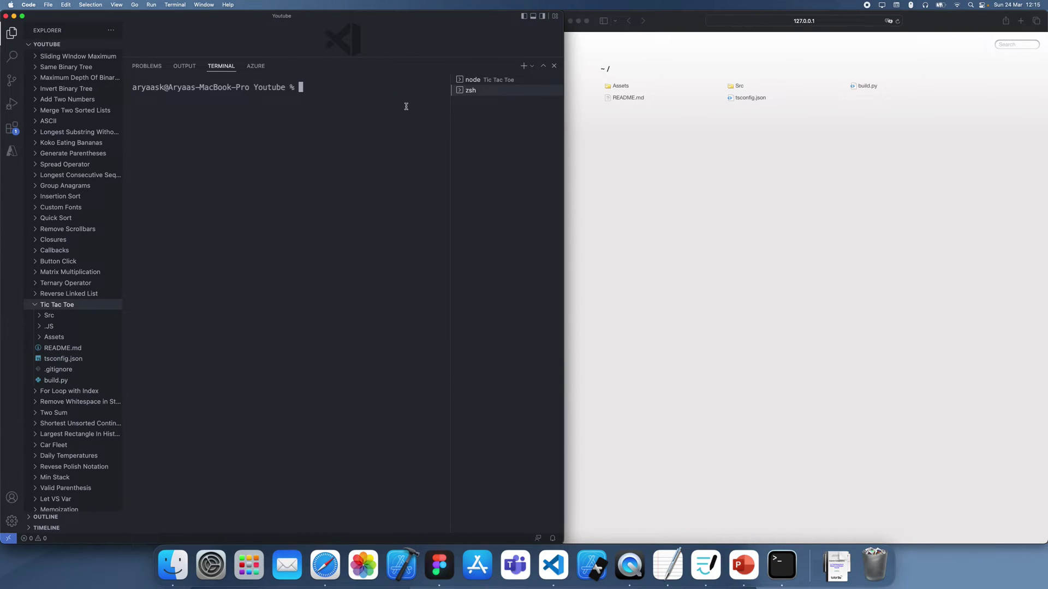
{"action": "type", "text": "ipc"}
{"action": "key", "text": "BackSpace"}
{"action": "key", "text": "BackSpace"}
{"action": "key", "text": "BackSpace"}
{"action": "type", "text": "ipconfig "}
{"action": "type", "text": "geta"}
{"action": "key", "text": "BackSpace"}
{"action": "type", "text": "ifaddr"}
{"action": "type", "text": " en0"}
Select parts of the ipconfig command text, then bring Safari forward
{"action": "left_click_drag", "start_coordinate": [297, 88], "coordinate": [439, 87]}
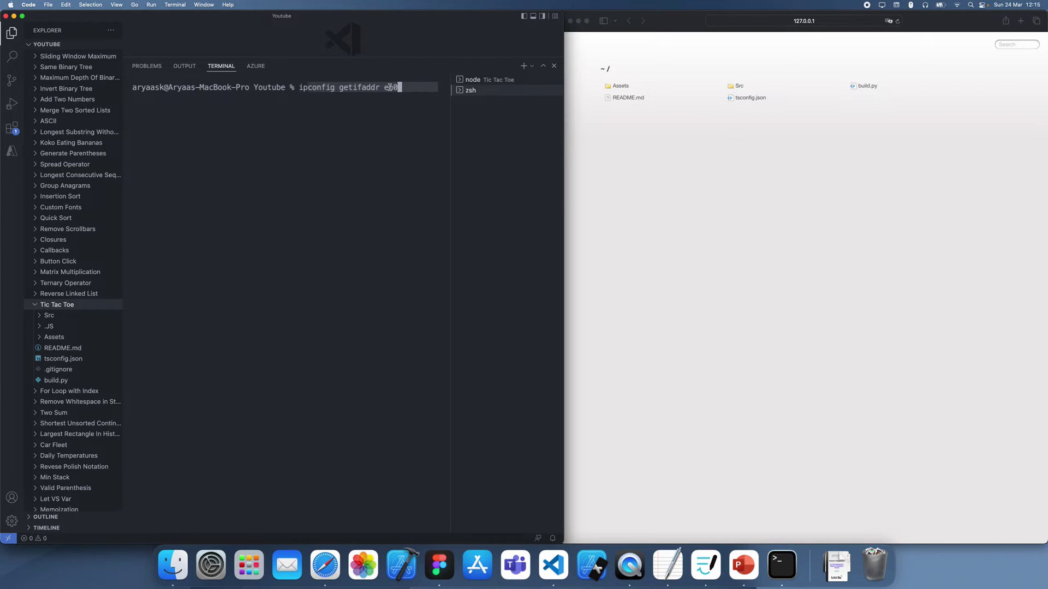
{"action": "left_click", "coordinate": [260, 87]}
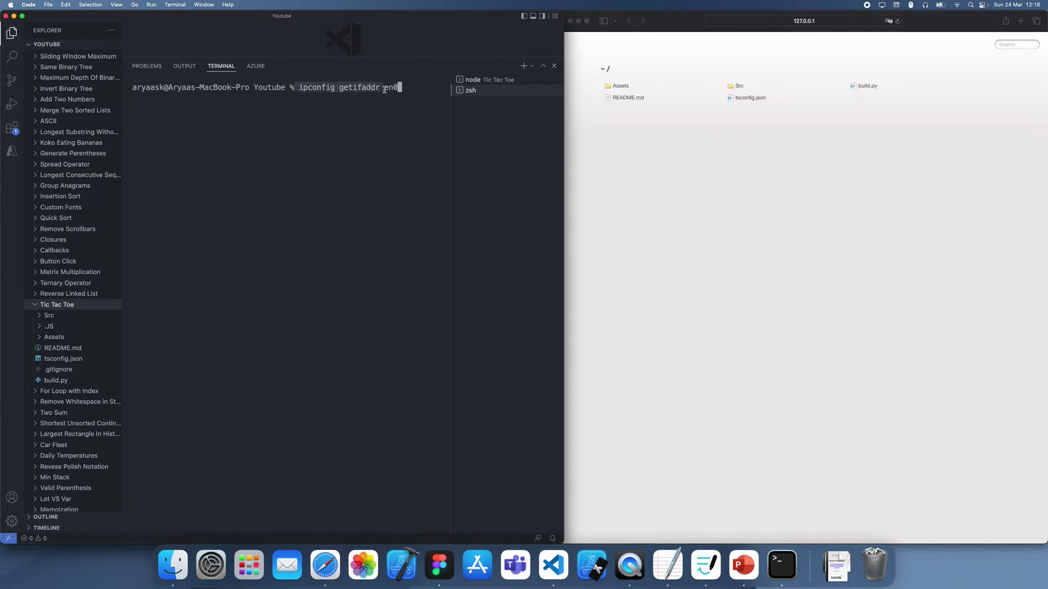
{"action": "left_click_drag", "start_coordinate": [398, 87], "coordinate": [313, 88]}
{"action": "left_click", "coordinate": [375, 90]}
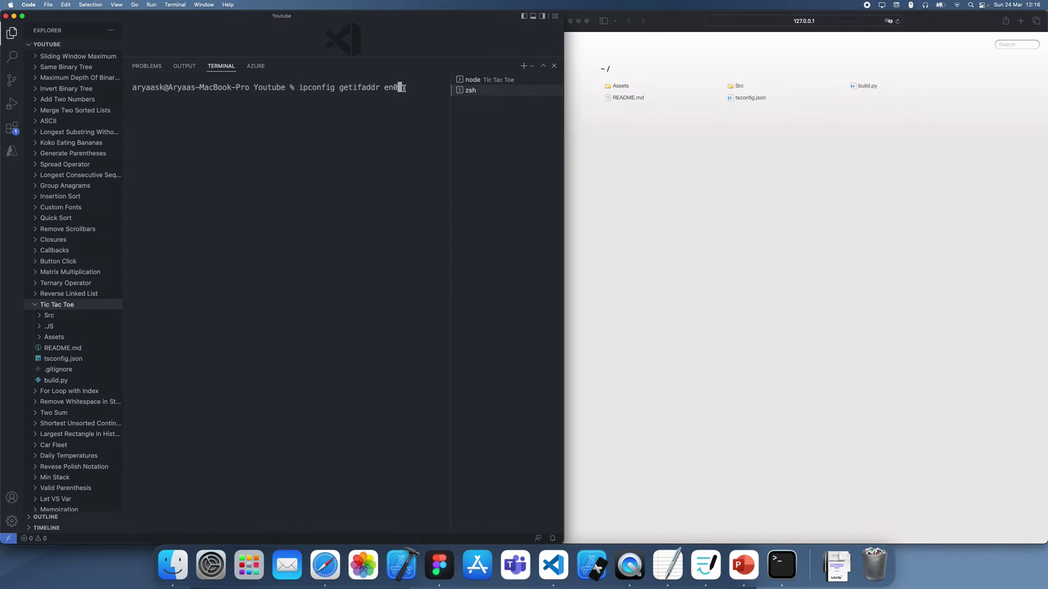
{"action": "left_click_drag", "start_coordinate": [254, 98], "coordinate": [132, 98]}
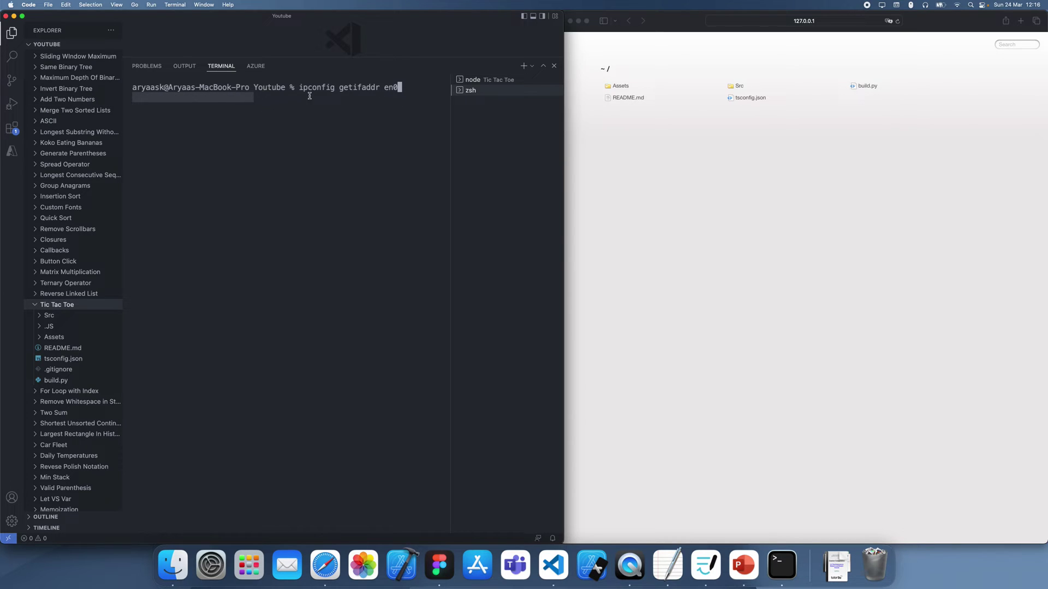
{"action": "left_click", "coordinate": [692, 142]}
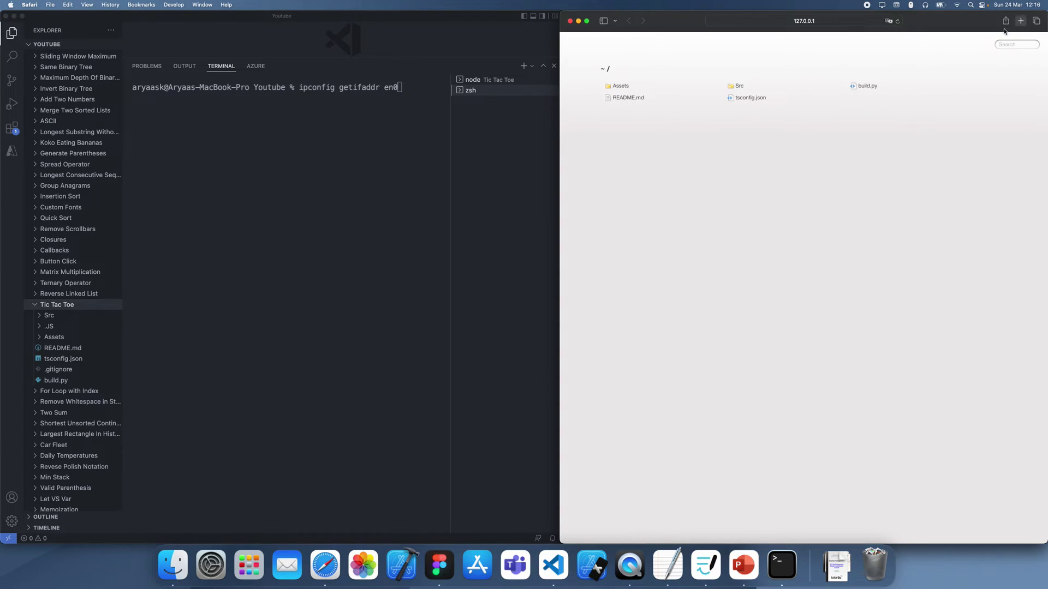
Load 127.0.0.1:65380 in a new Safari tab, checking the port in the terminal
{"action": "left_click", "coordinate": [1021, 21]}
{"action": "type", "text": "u"}
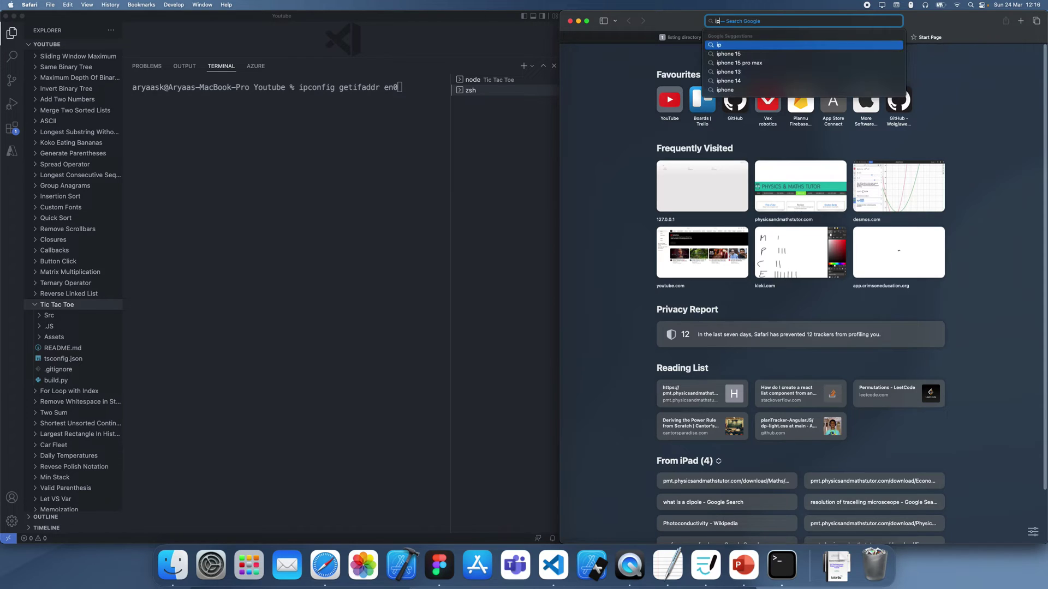
{"action": "type", "text": "-addre"}
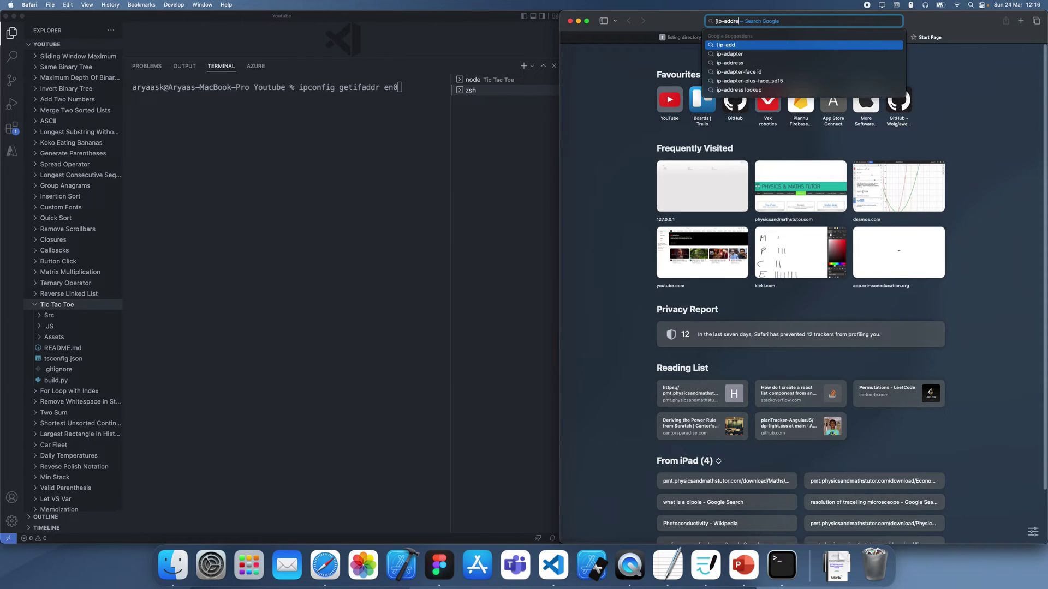
{"action": "type", "text": "ss"}
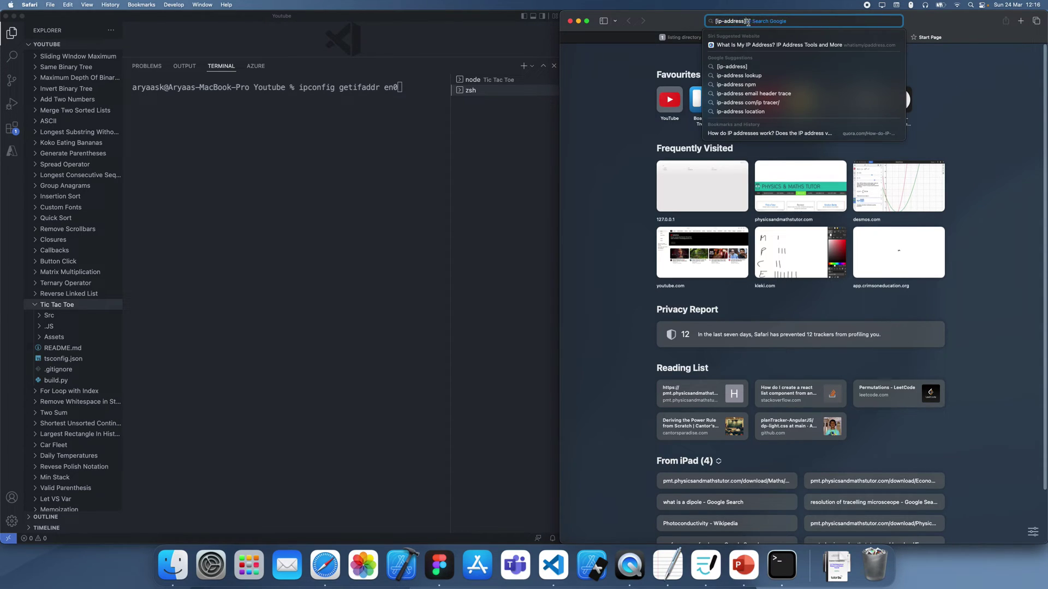
{"action": "left_click", "coordinate": [745, 20]}
{"action": "type", "text": ":"}
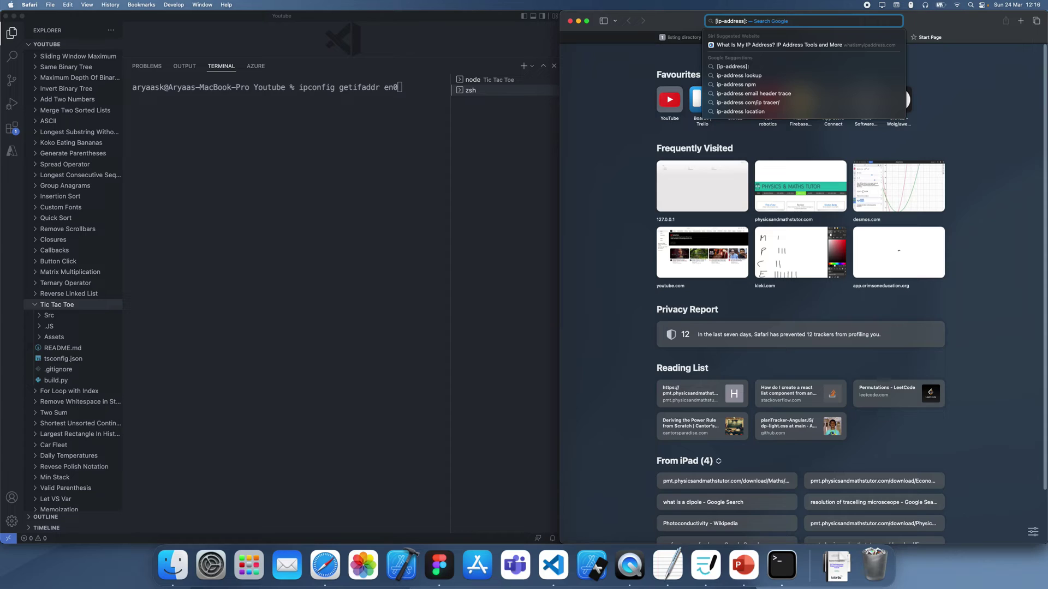
{"action": "left_click", "coordinate": [319, 119]}
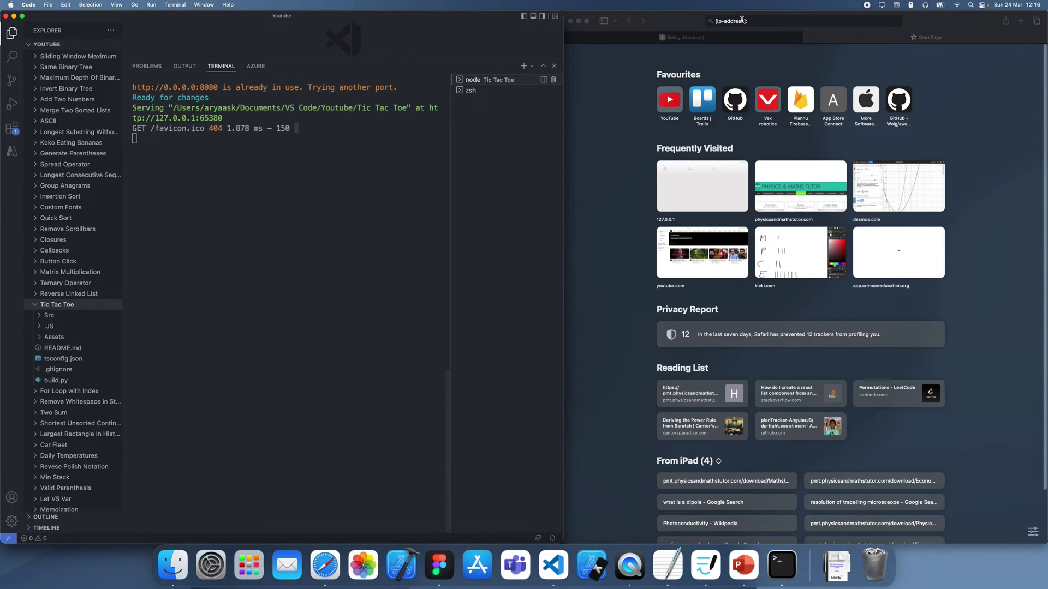
{"action": "left_click", "coordinate": [779, 22]}
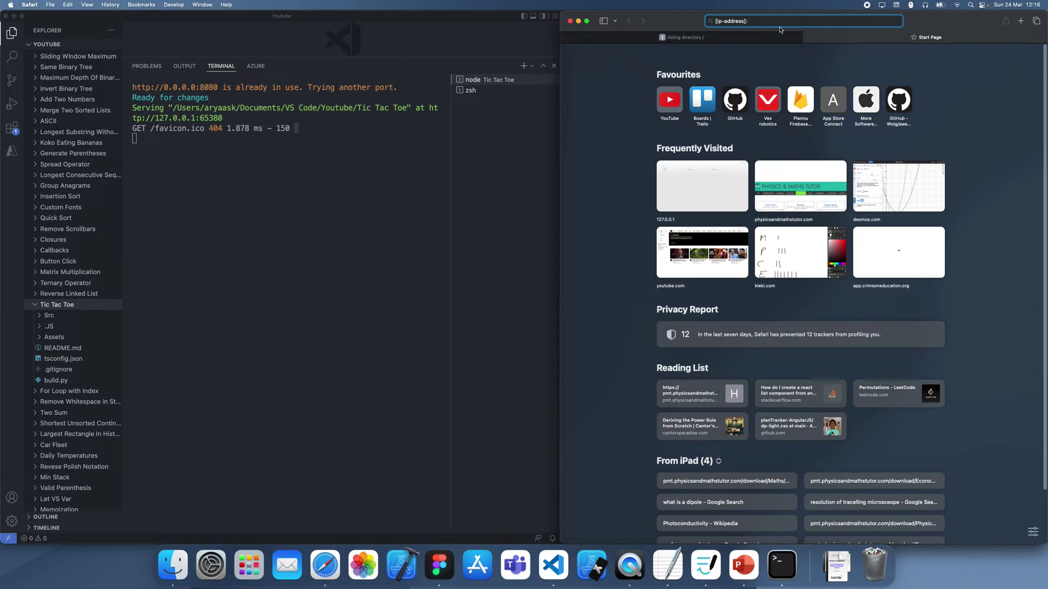
{"action": "type", "text": ":65380"}
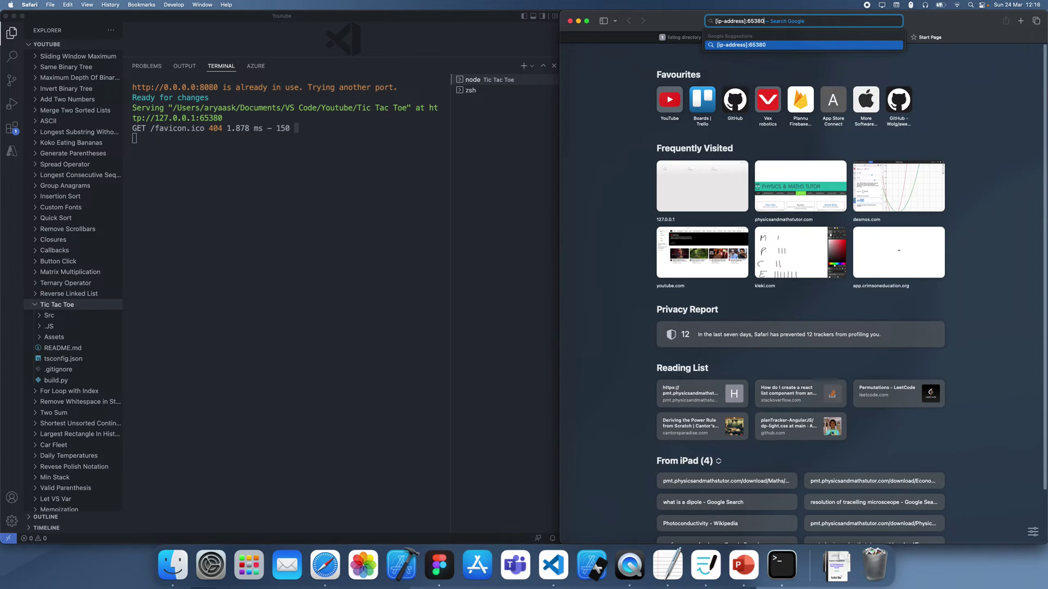
{"action": "key", "text": "Return"}
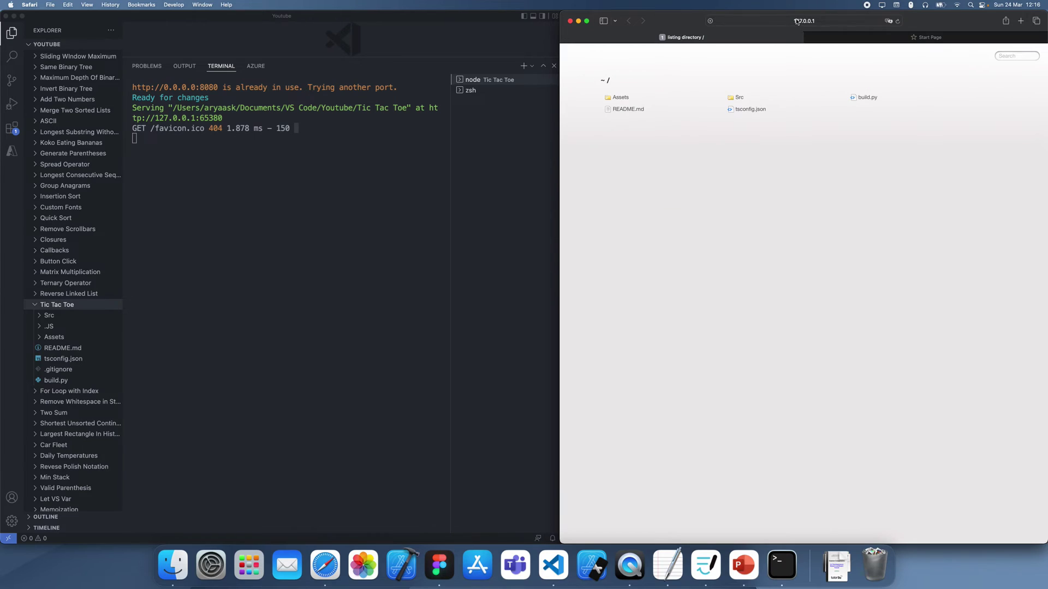
Open another Safari tab and return to entering its address after checking the terminal
{"action": "left_click", "coordinate": [796, 21]}
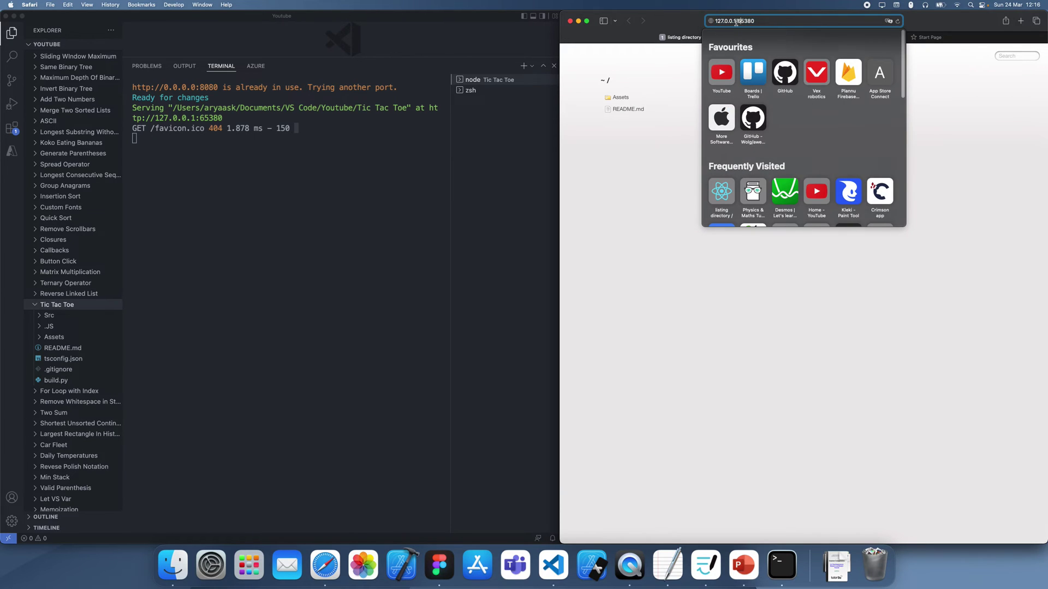
{"action": "key", "text": "super+t"}
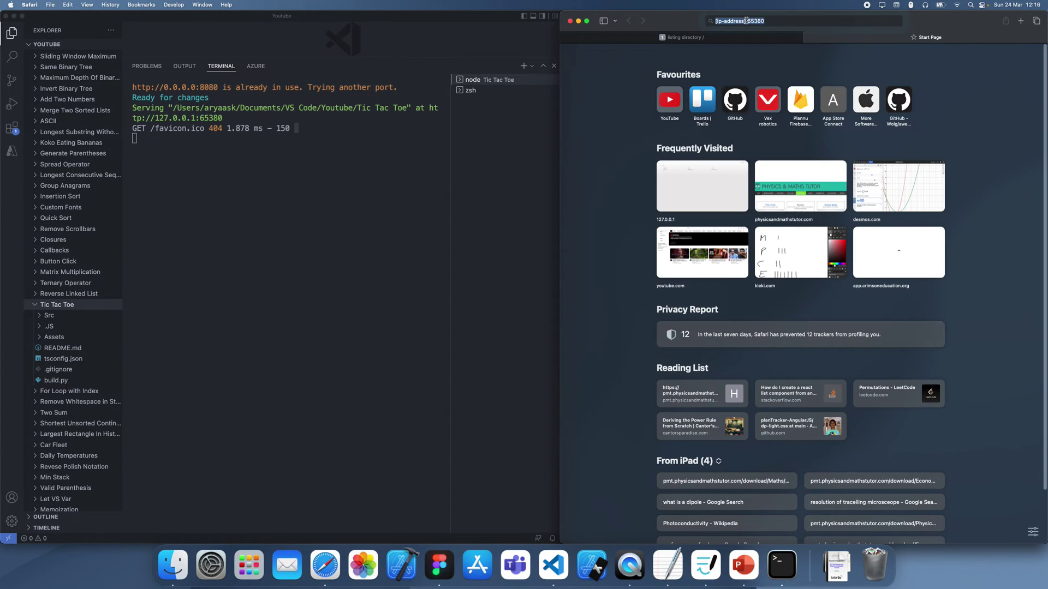
{"action": "type", "text": "http://127.0.0.1:65380"}
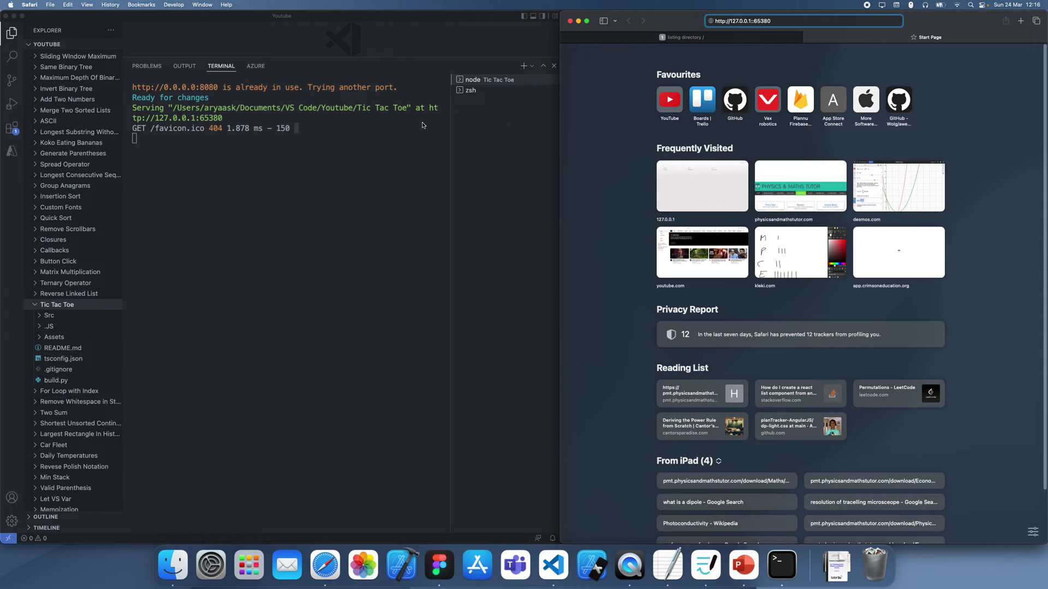
{"action": "left_click", "coordinate": [470, 91]}
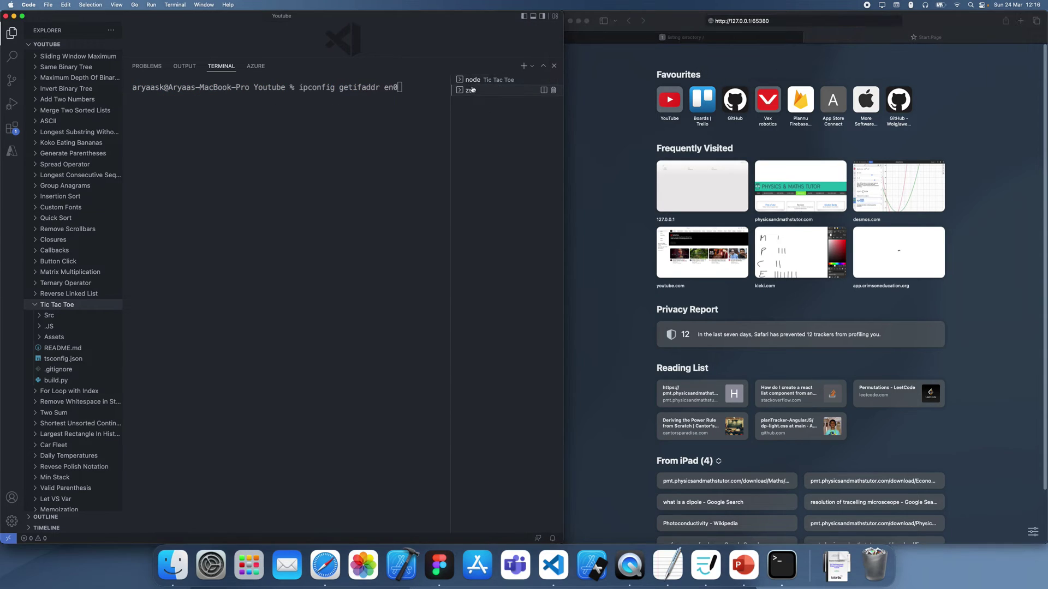
{"action": "left_click", "coordinate": [805, 20]}
{"action": "key", "text": "Return"}
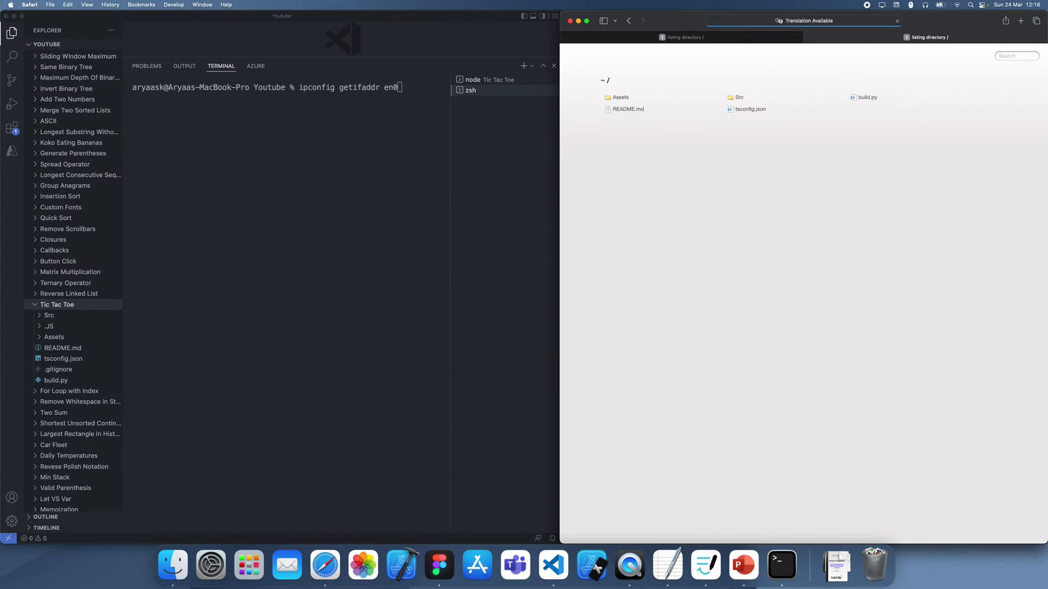
{"action": "left_click", "coordinate": [806, 20]}
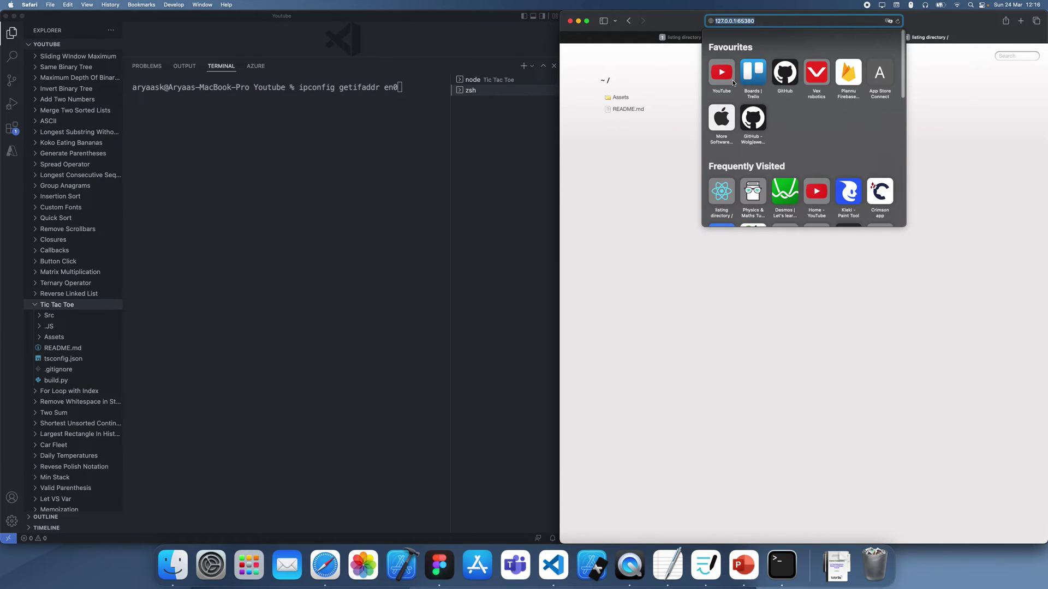
{"action": "left_click", "coordinate": [318, 115]}
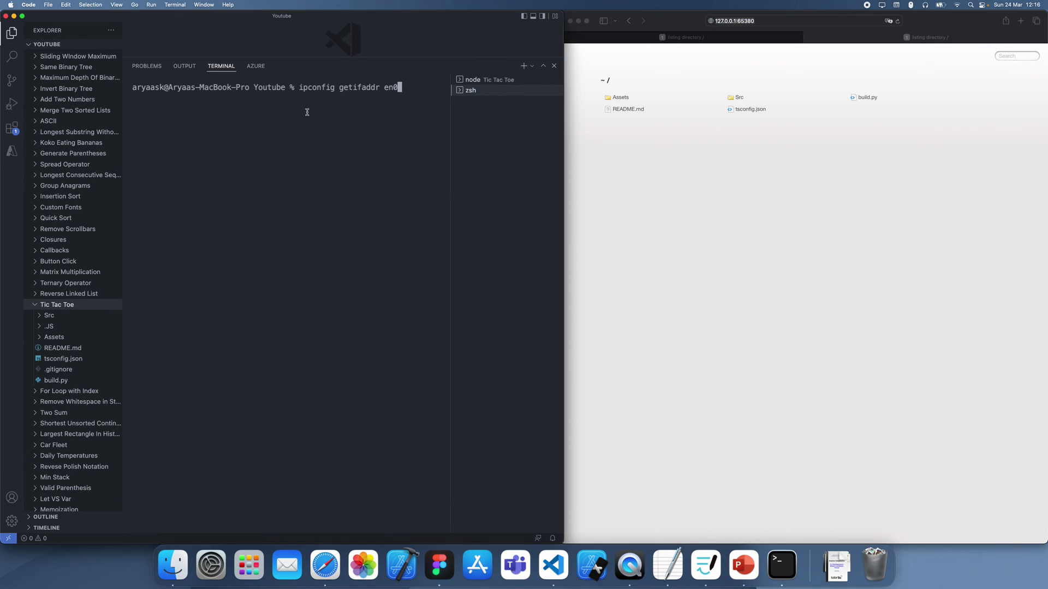
{"action": "left_click", "coordinate": [770, 21]}
{"action": "left_click_drag", "start_coordinate": [753, 21], "coordinate": [746, 21]}
{"action": "left_click", "coordinate": [774, 20]}
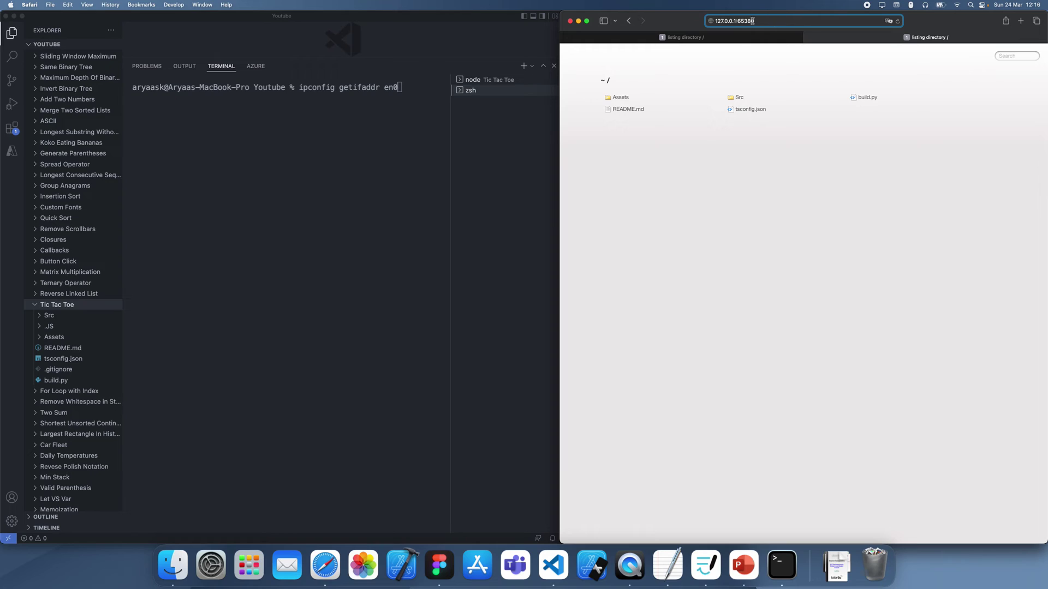
{"action": "left_click", "coordinate": [328, 97]}
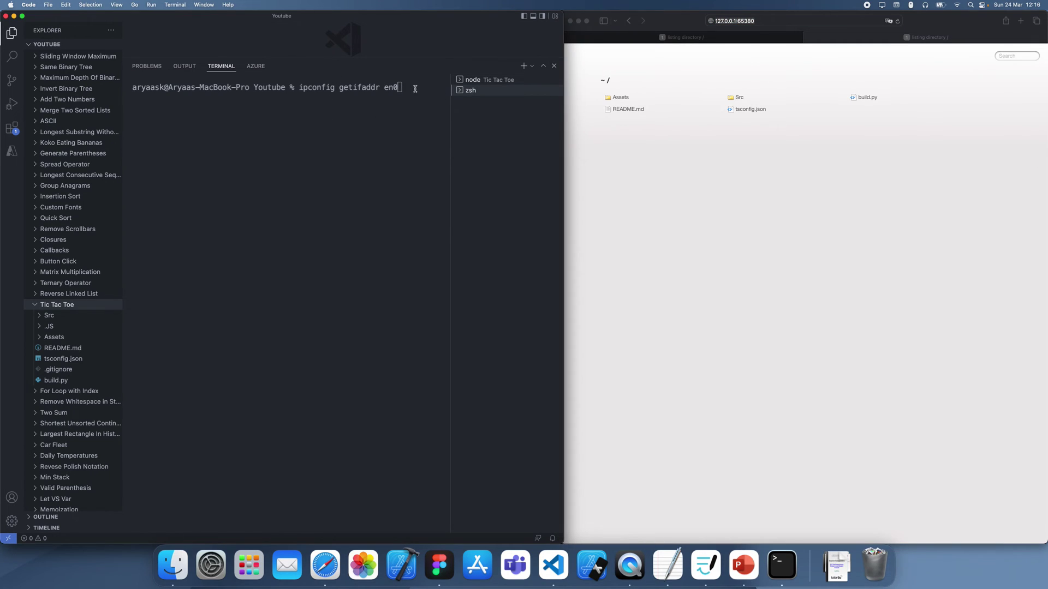
{"action": "left_click_drag", "start_coordinate": [401, 86], "coordinate": [310, 88]}
{"action": "left_click", "coordinate": [310, 88]}
{"action": "triple_click", "coordinate": [318, 86]}
{"action": "left_click", "coordinate": [770, 20]}
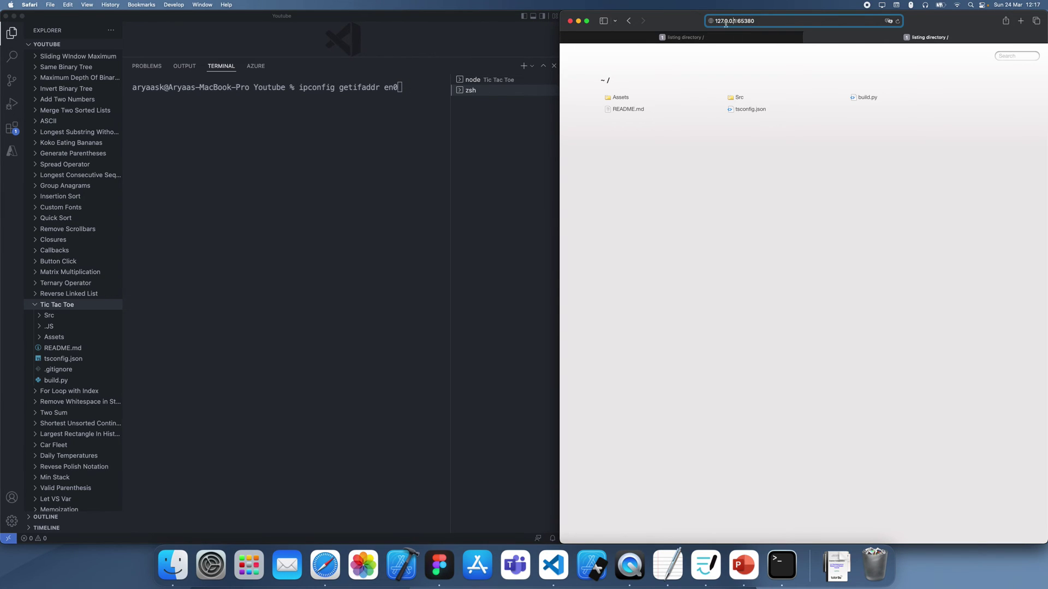
{"action": "left_click_drag", "start_coordinate": [735, 21], "coordinate": [713, 21]}
{"action": "key", "text": "super+a"}
{"action": "left_click", "coordinate": [316, 109]}
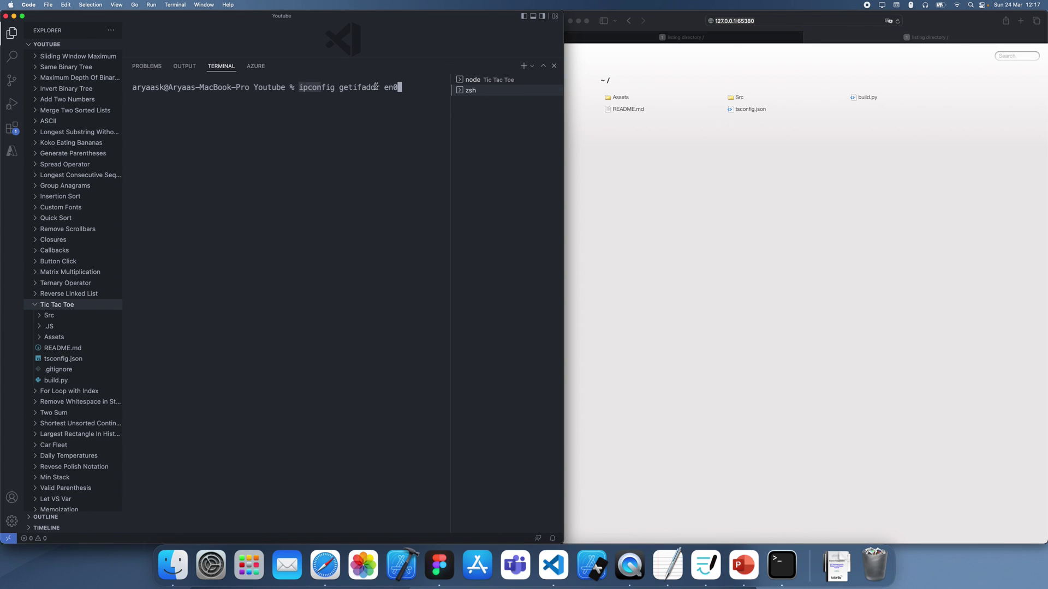
{"action": "left_click", "coordinate": [818, 167]}
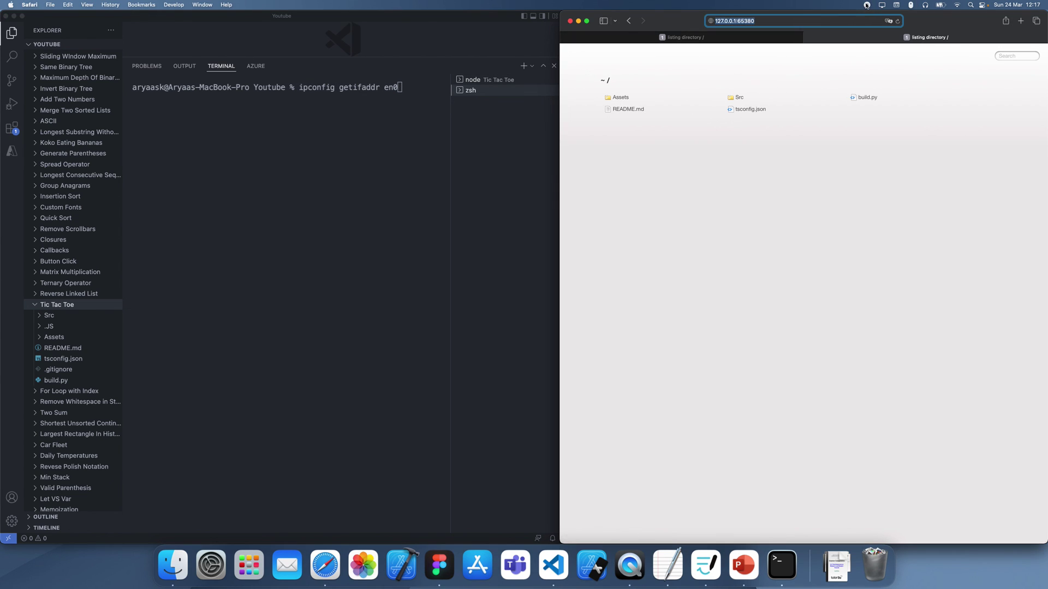